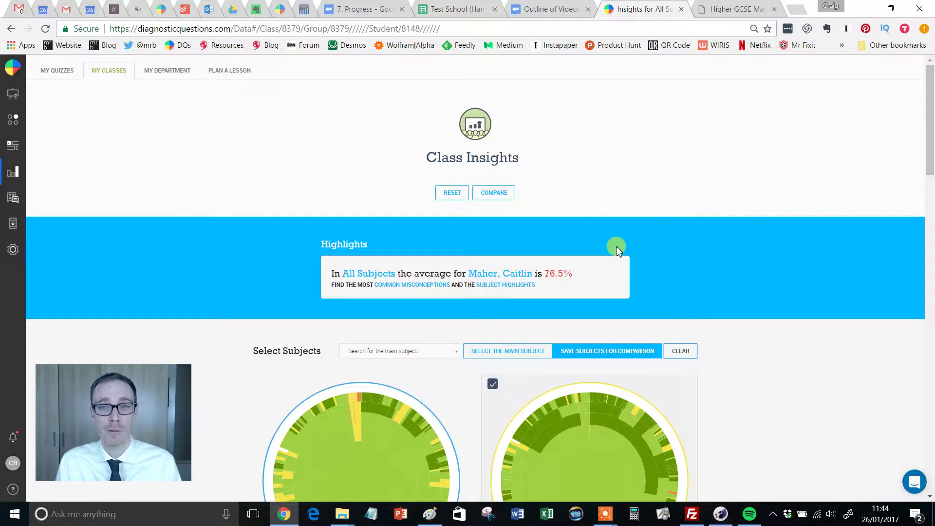
- Delete the individual student's sunburst chart, leaving only Class 11A1A at 70.2%
{"action": "scroll", "coordinate": [689, 241], "scroll_direction": "down", "scroll_amount": 4}
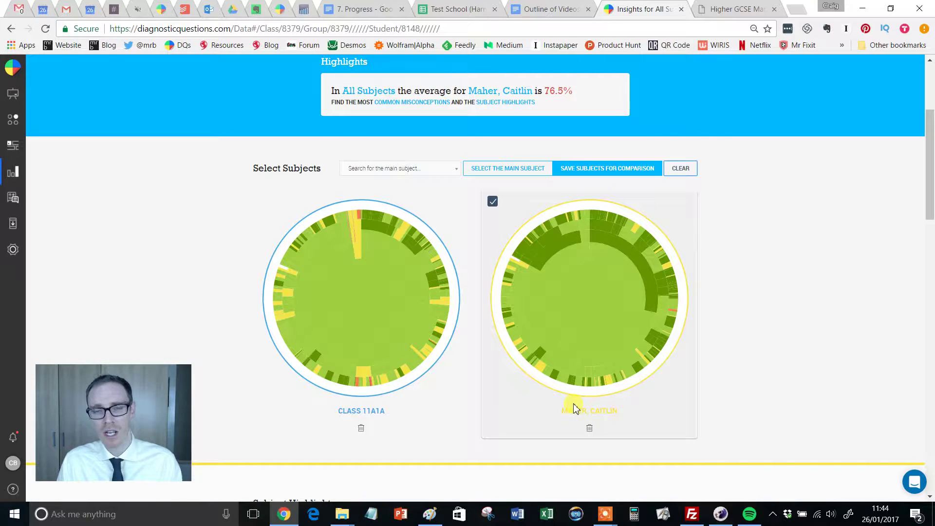
{"action": "scroll", "coordinate": [574, 408], "scroll_direction": "up", "scroll_amount": 4}
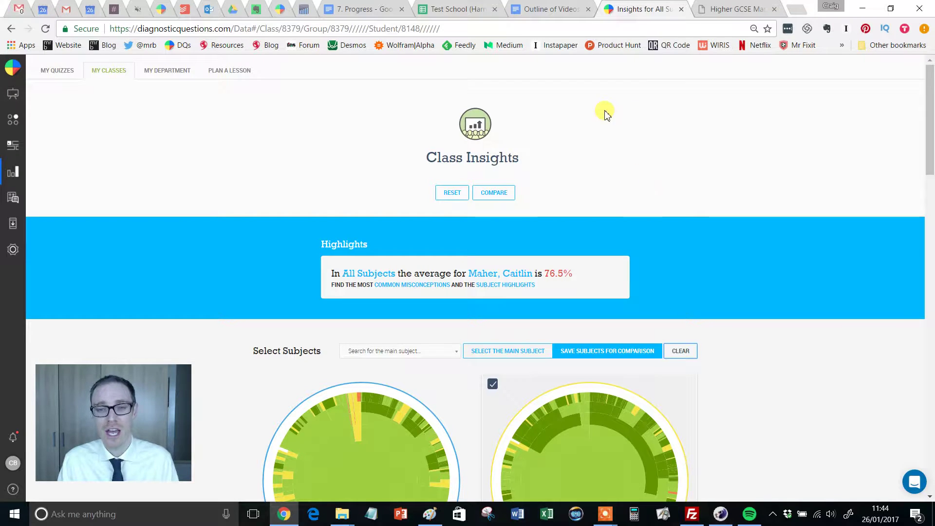
{"action": "scroll", "coordinate": [538, 166], "scroll_direction": "down", "scroll_amount": 1}
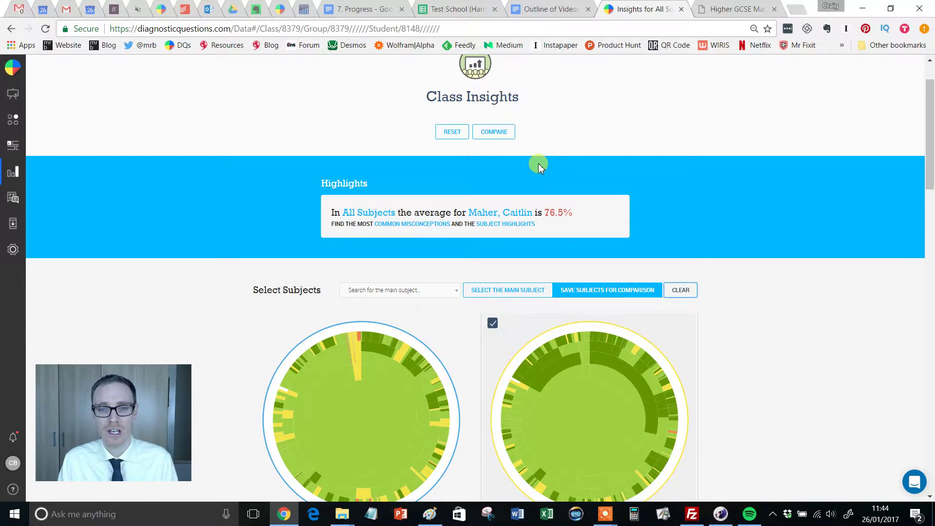
{"action": "scroll", "coordinate": [444, 153], "scroll_direction": "down", "scroll_amount": 1}
{"action": "scroll", "coordinate": [444, 152], "scroll_direction": "up", "scroll_amount": 1}
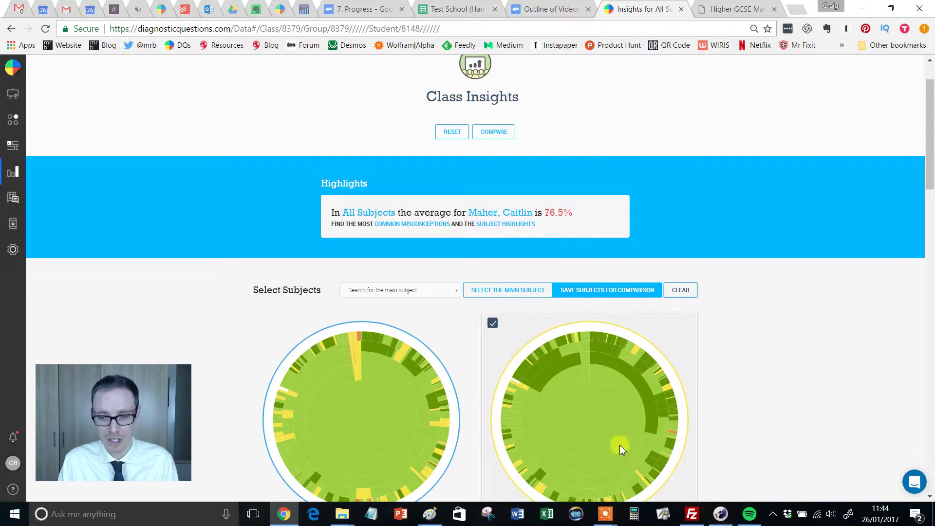
{"action": "scroll", "coordinate": [774, 336], "scroll_direction": "down", "scroll_amount": 2}
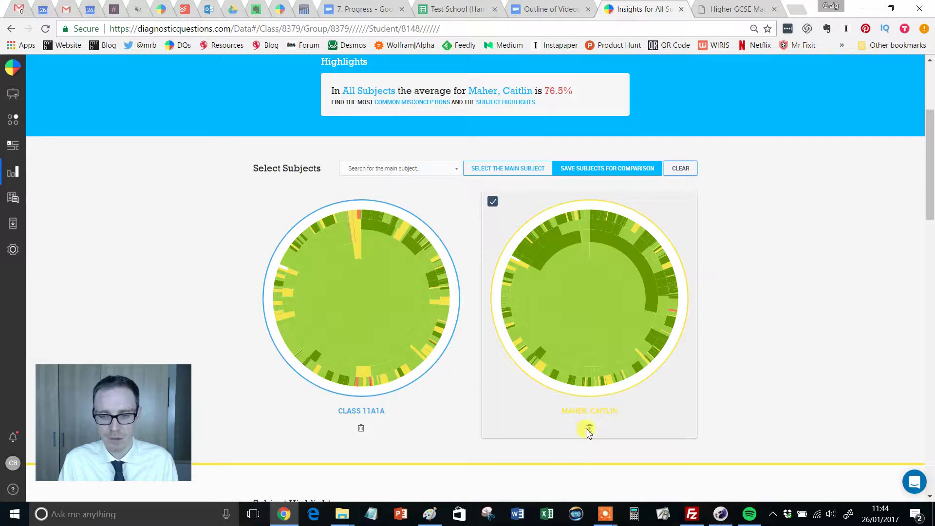
{"action": "left_click", "coordinate": [590, 429]}
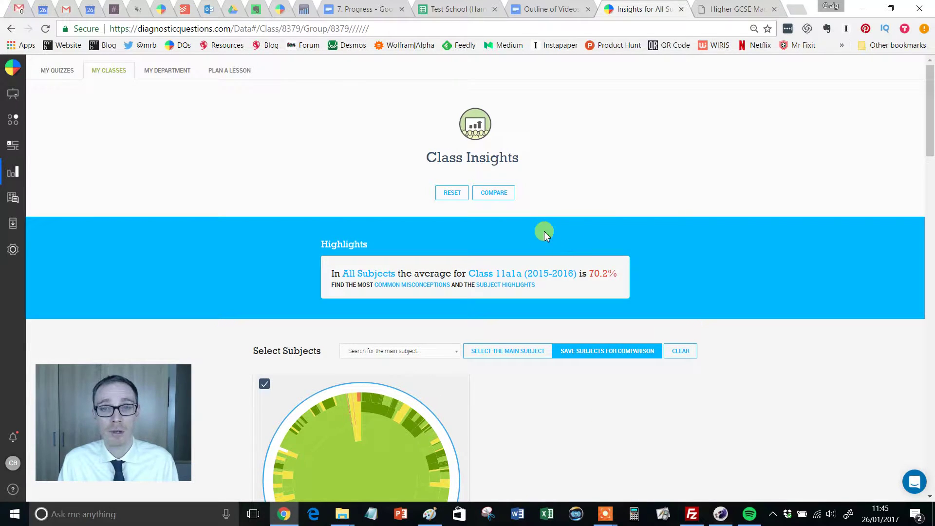
- Start a new Student comparison, choose a different student, and show the answering-period options
{"action": "left_click", "coordinate": [496, 196]}
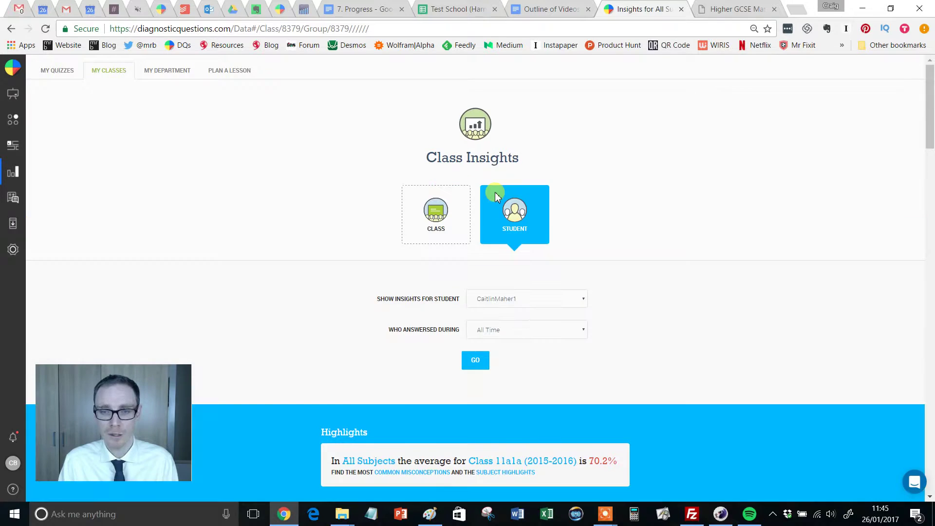
{"action": "left_click", "coordinate": [523, 302]}
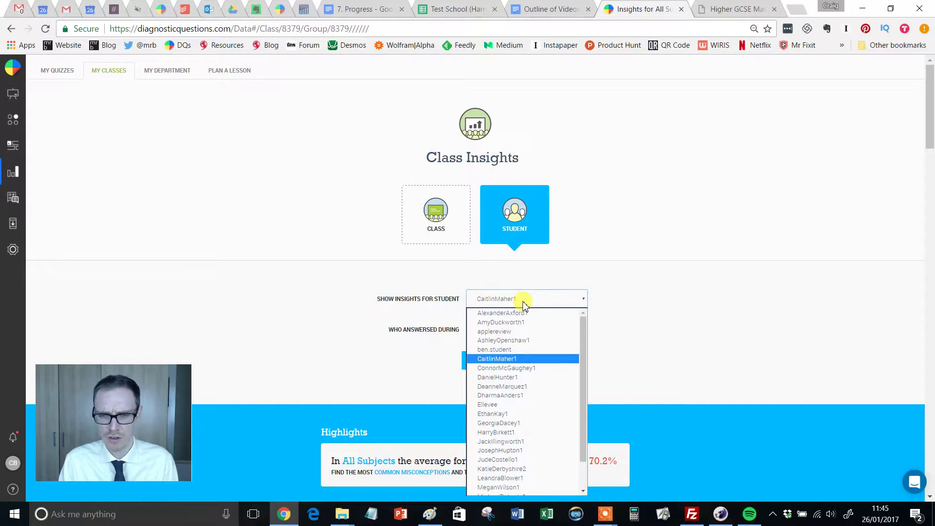
{"action": "left_click", "coordinate": [515, 322]}
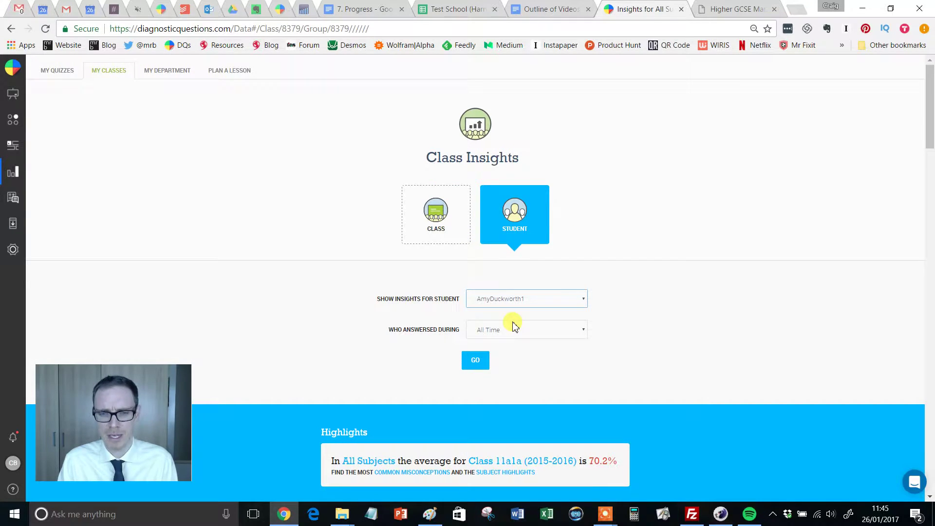
{"action": "left_click", "coordinate": [553, 332]}
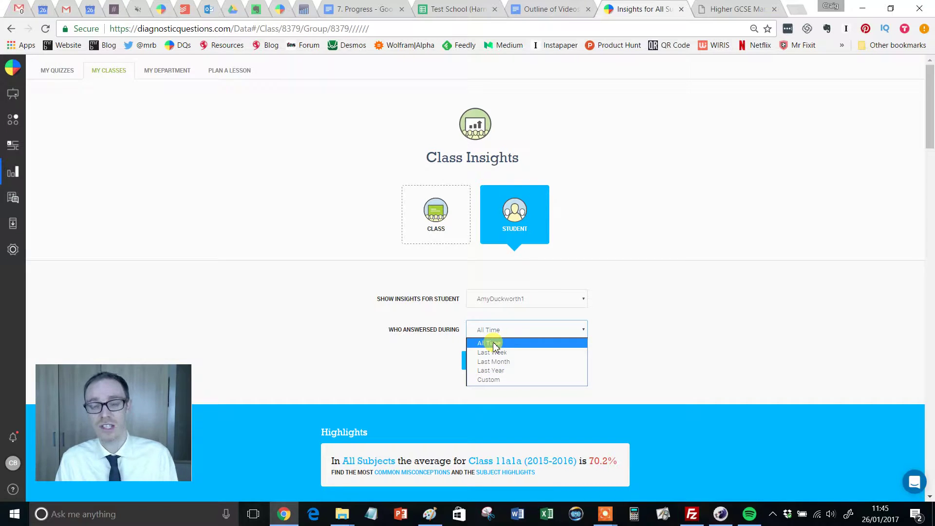
- Choose a Custom answer period starting 1 September 2015
{"action": "left_click", "coordinate": [485, 380]}
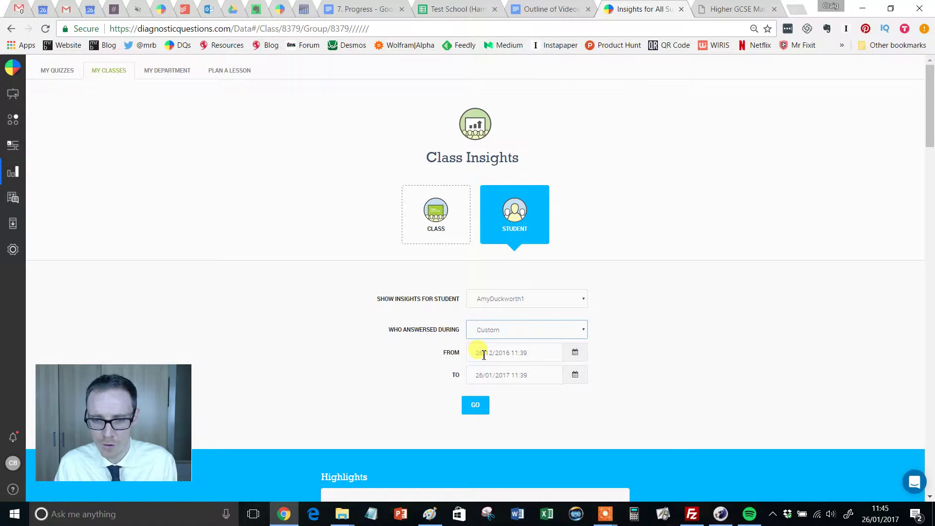
{"action": "left_click", "coordinate": [575, 354]}
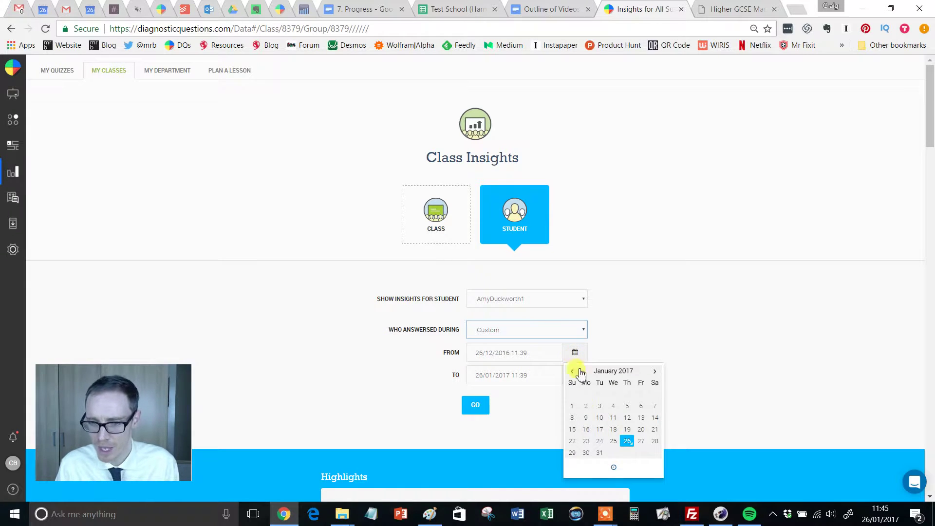
{"action": "left_click", "coordinate": [572, 371]}
{"action": "left_click", "coordinate": [572, 372]}
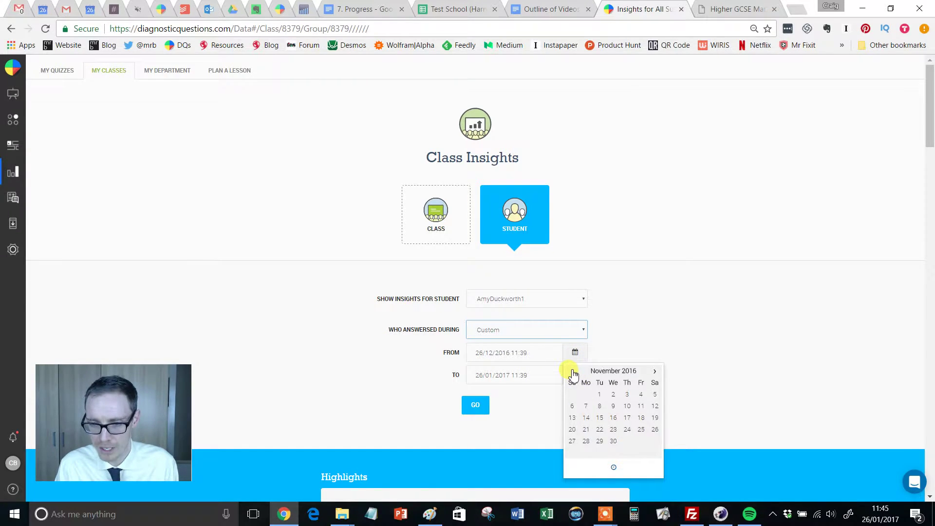
{"action": "left_click", "coordinate": [572, 372]}
{"action": "left_click", "coordinate": [572, 372]}
{"action": "left_click", "coordinate": [572, 371]}
{"action": "left_click", "coordinate": [573, 371]}
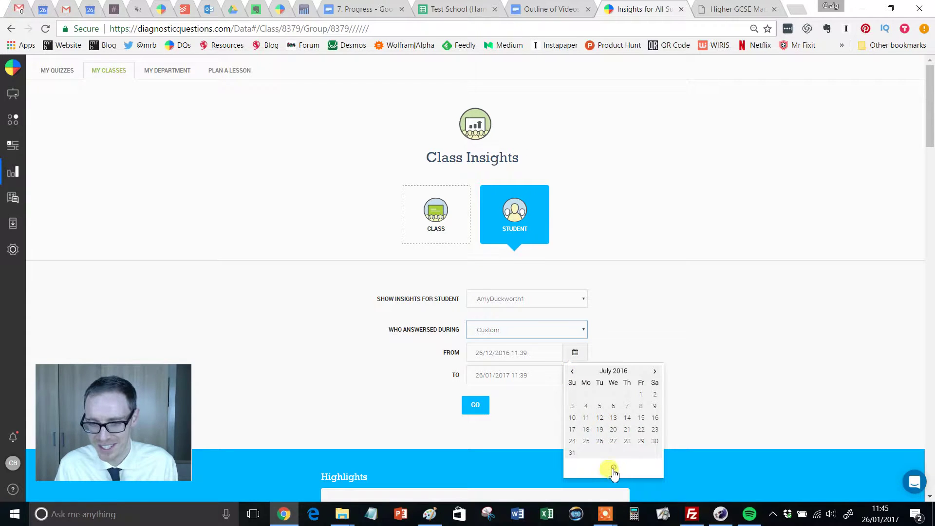
{"action": "left_click", "coordinate": [612, 465]}
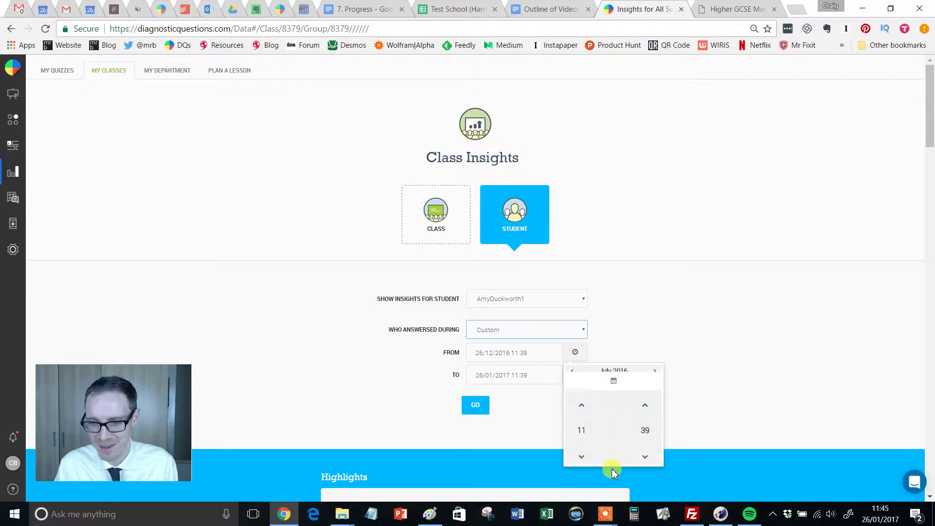
{"action": "left_click", "coordinate": [613, 374]}
{"action": "left_click", "coordinate": [572, 373]}
{"action": "left_click", "coordinate": [572, 372]}
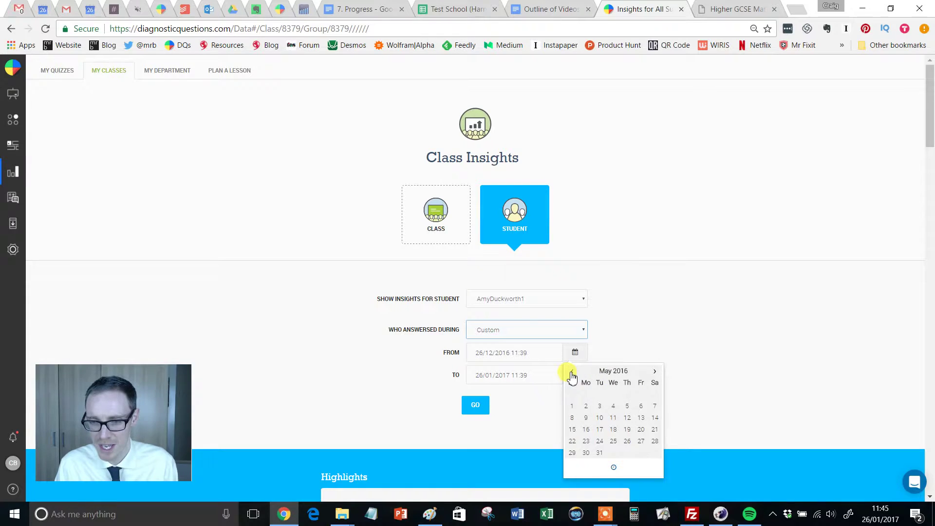
{"action": "left_click", "coordinate": [572, 373]}
{"action": "left_click", "coordinate": [572, 372]}
{"action": "left_click", "coordinate": [573, 372]}
{"action": "left_click", "coordinate": [572, 372]}
{"action": "left_click", "coordinate": [572, 372]}
{"action": "left_click", "coordinate": [573, 372]}
{"action": "left_click", "coordinate": [572, 372]}
{"action": "left_click", "coordinate": [572, 372]}
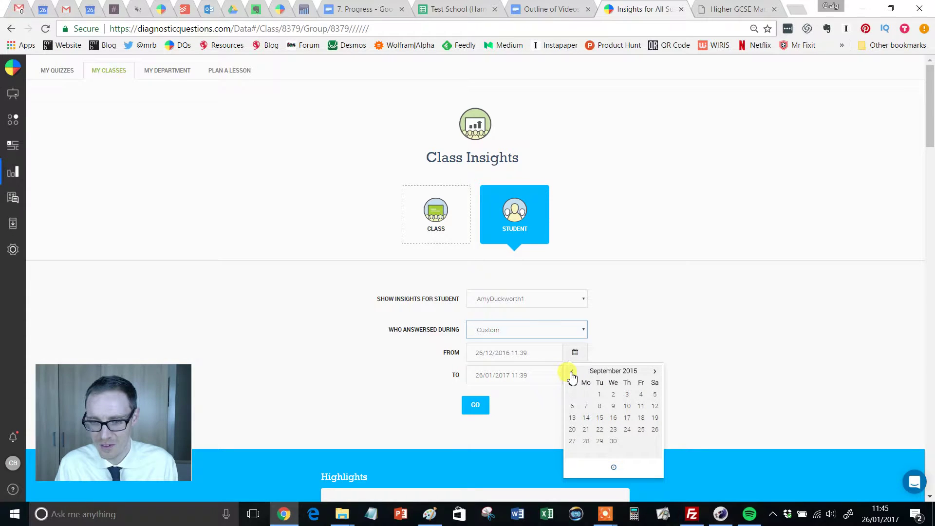
{"action": "left_click", "coordinate": [600, 395]}
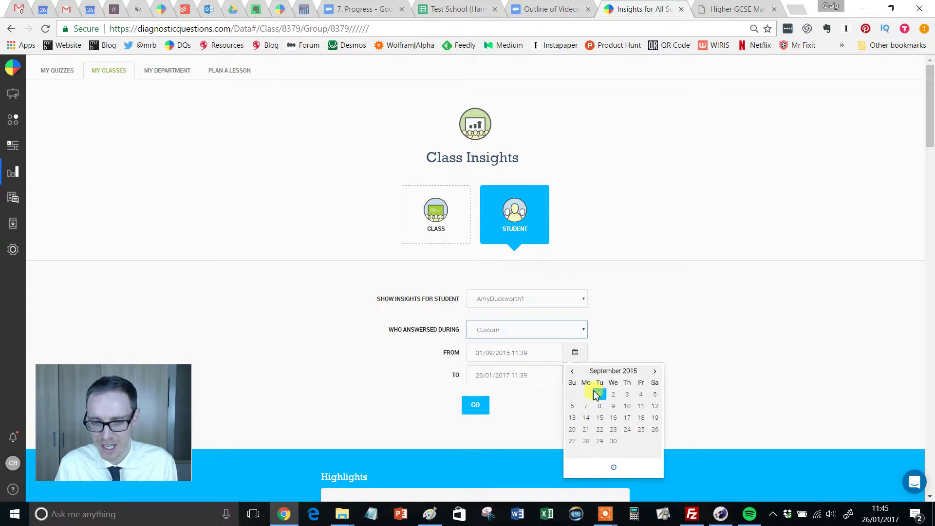
- Set the custom period's end date to 31 December 2015
{"action": "left_click", "coordinate": [486, 375]}
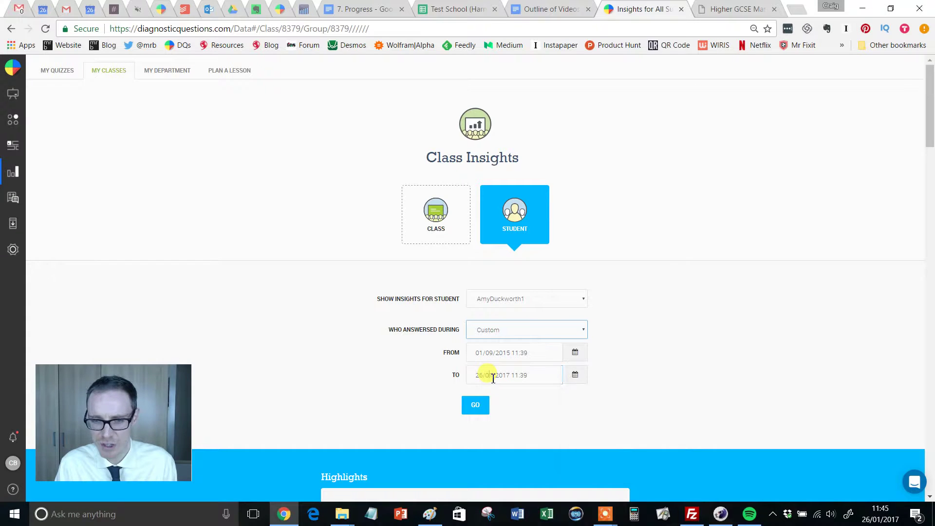
{"action": "left_click", "coordinate": [574, 375]}
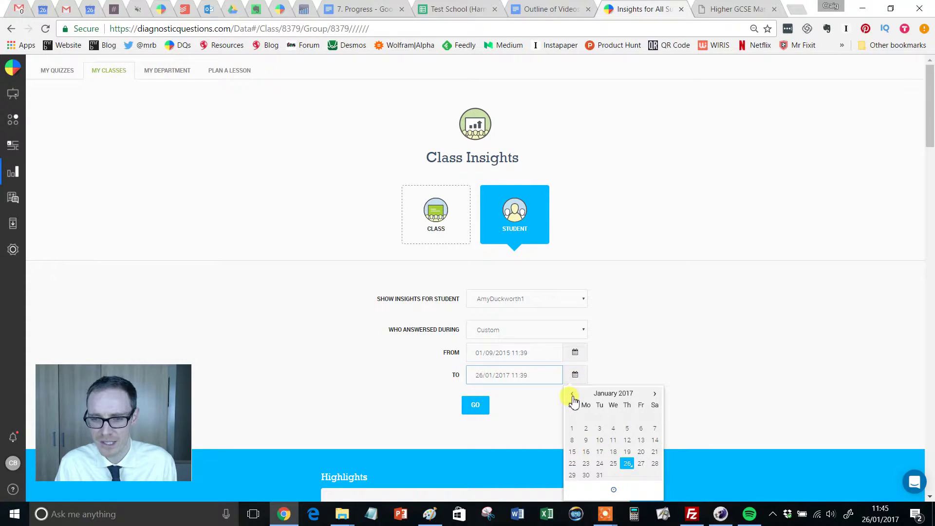
{"action": "left_click", "coordinate": [572, 394]}
{"action": "left_click", "coordinate": [572, 394]}
{"action": "left_click", "coordinate": [572, 394]}
{"action": "left_click", "coordinate": [573, 393]}
{"action": "left_click", "coordinate": [573, 394]}
{"action": "left_click", "coordinate": [572, 394]}
{"action": "left_click", "coordinate": [572, 394]}
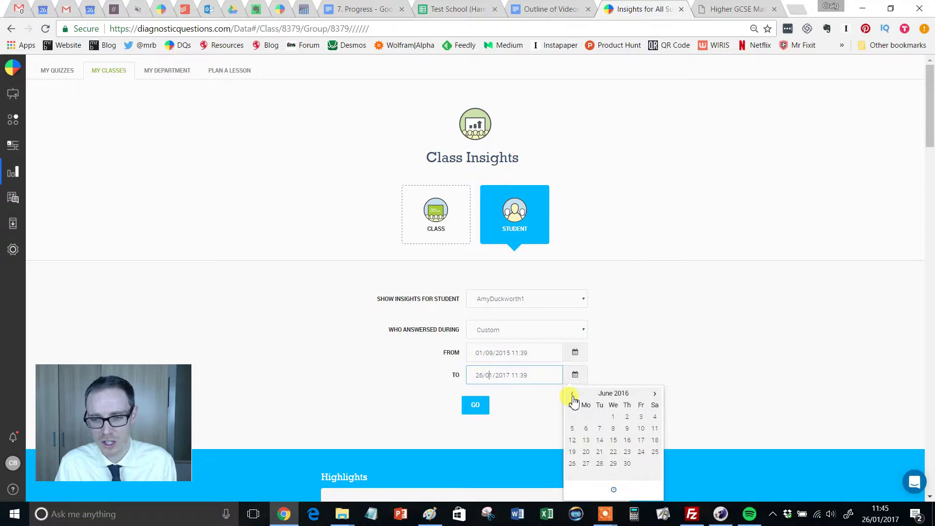
{"action": "left_click", "coordinate": [573, 394]}
{"action": "left_click", "coordinate": [573, 394]}
{"action": "left_click", "coordinate": [572, 394]}
{"action": "left_click", "coordinate": [573, 394]}
{"action": "left_click", "coordinate": [572, 394]}
{"action": "left_click", "coordinate": [573, 394]}
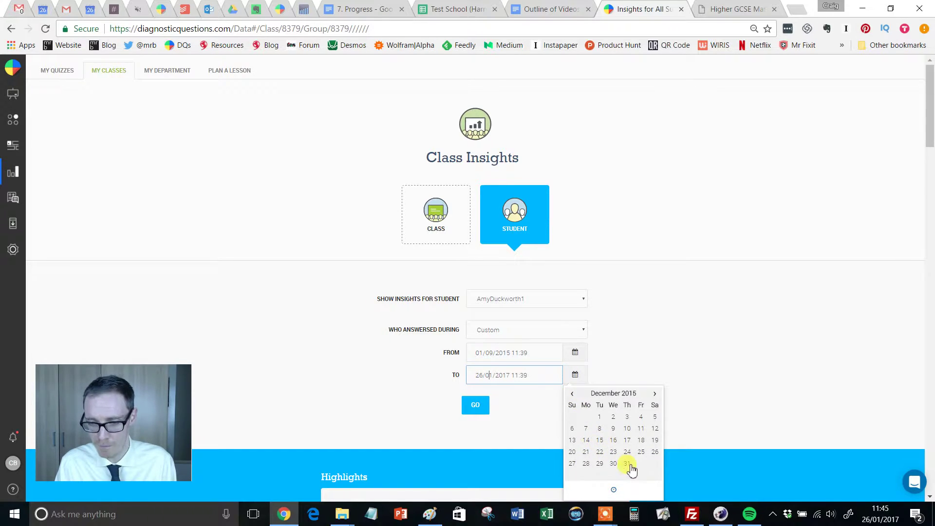
{"action": "left_click", "coordinate": [627, 463]}
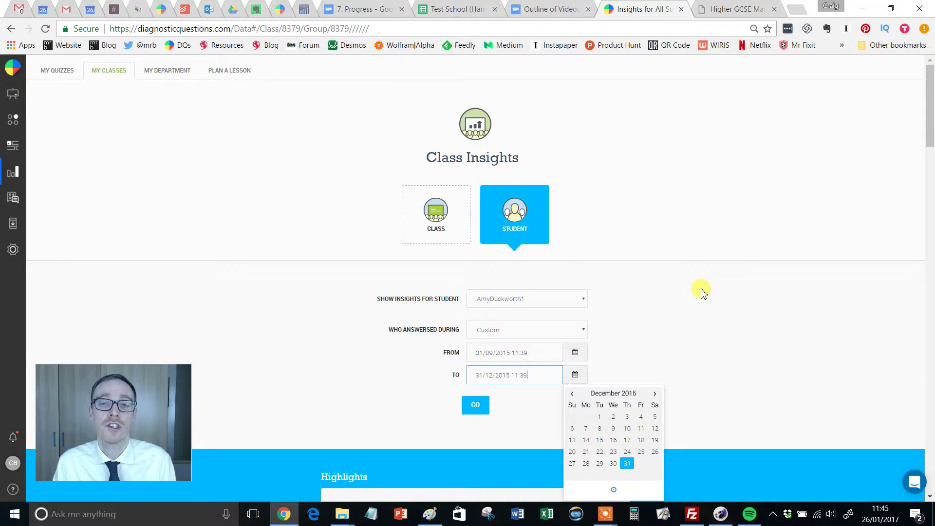
- Run the comparison to add the student's 01/09/2015–31/12/2015 sunburst chart
{"action": "left_click", "coordinate": [475, 412]}
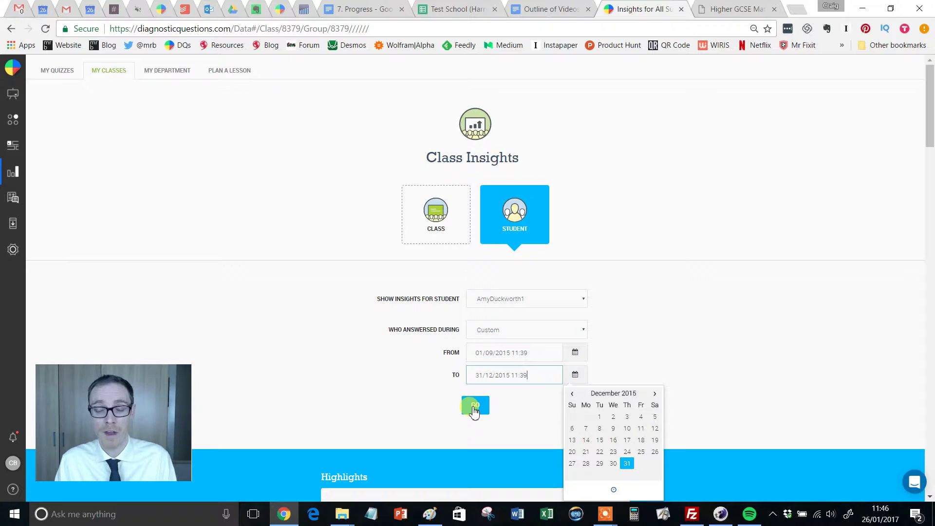
{"action": "left_click", "coordinate": [475, 411]}
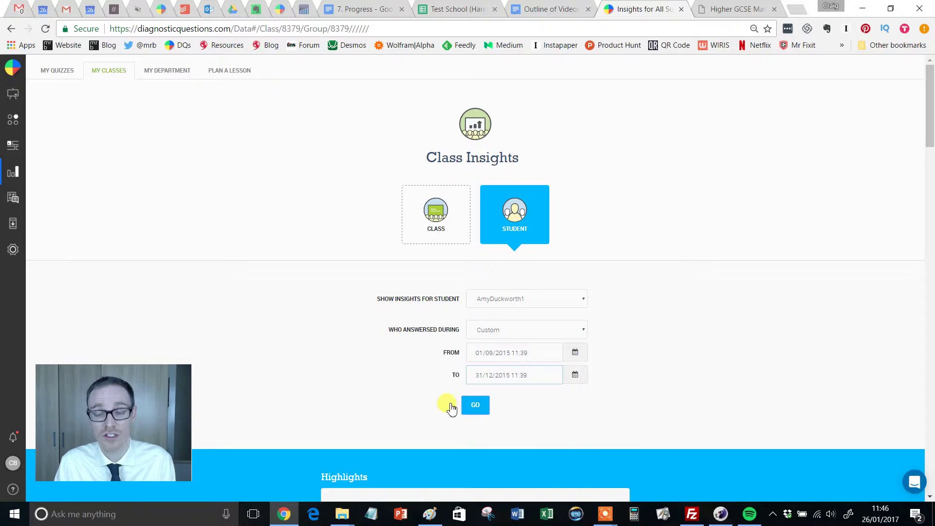
{"action": "scroll", "coordinate": [339, 337], "scroll_direction": "down", "scroll_amount": 3}
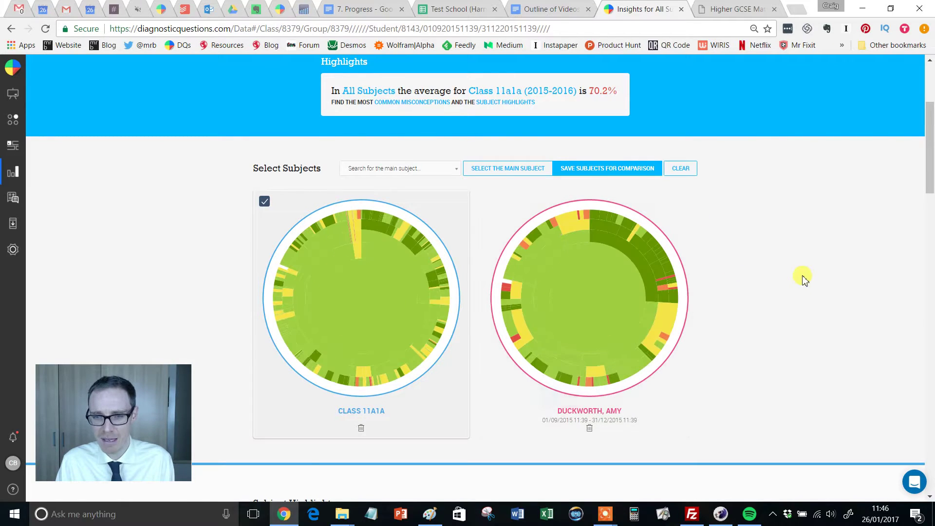
{"action": "scroll", "coordinate": [801, 278], "scroll_direction": "down", "scroll_amount": 1}
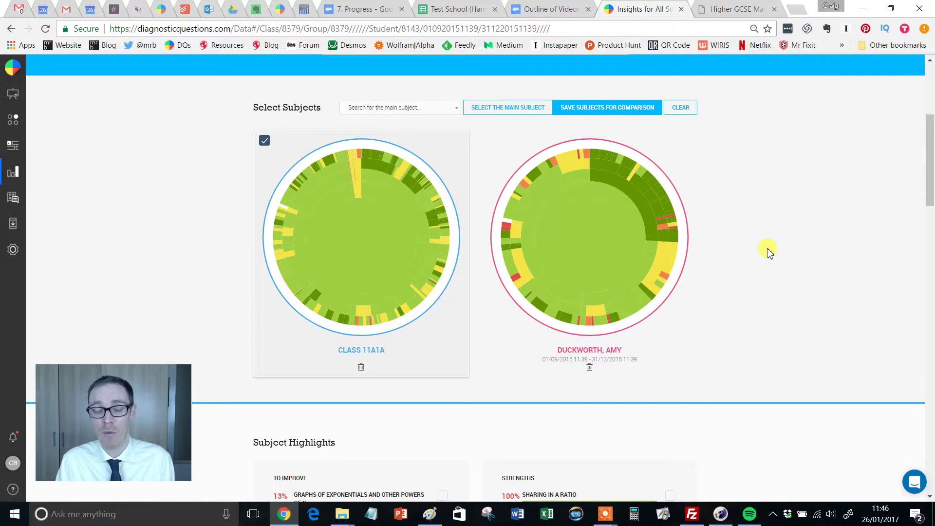
- Focus the insights on the student's 2015 chart and review highlights and misconceptions
{"action": "mouse_move", "coordinate": [641, 203]}
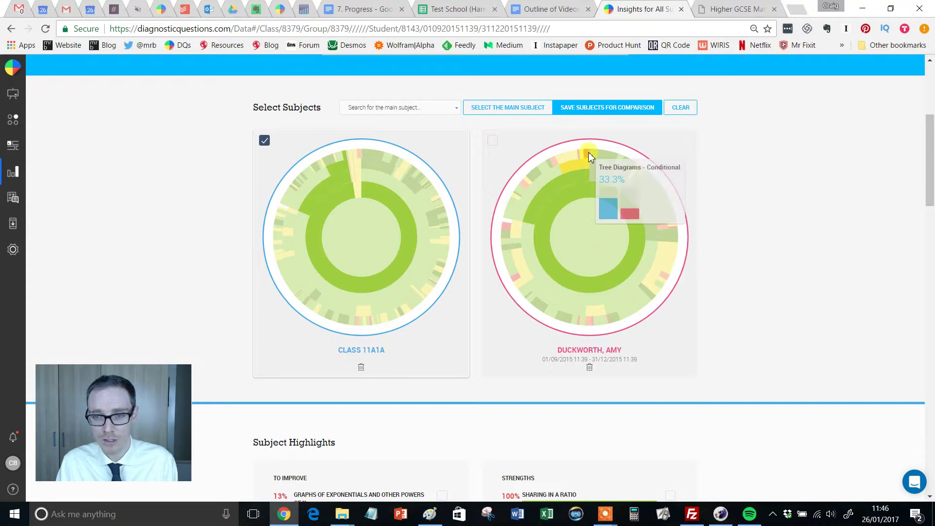
{"action": "left_click", "coordinate": [491, 142]}
{"action": "scroll", "coordinate": [487, 341], "scroll_direction": "down", "scroll_amount": 5}
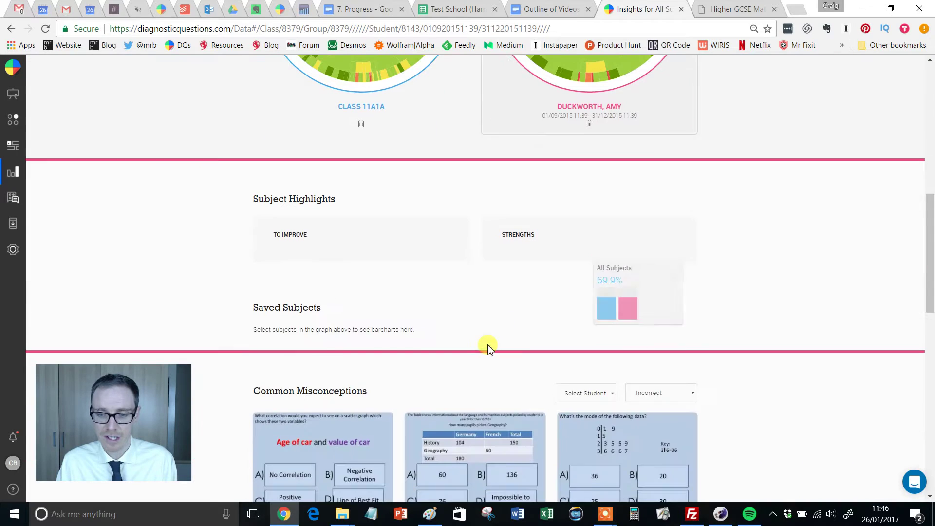
{"action": "scroll", "coordinate": [478, 319], "scroll_direction": "up", "scroll_amount": 4}
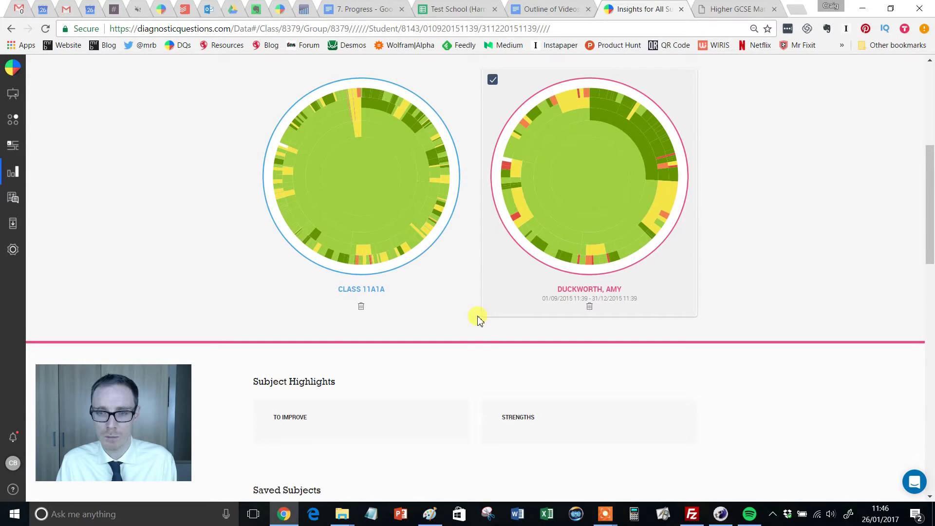
{"action": "scroll", "coordinate": [479, 319], "scroll_direction": "down", "scroll_amount": 9}
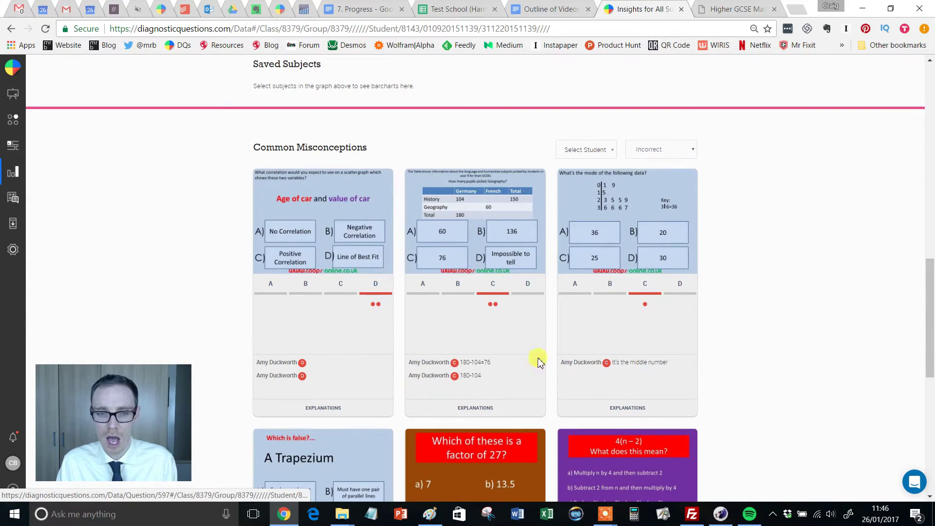
{"action": "scroll", "coordinate": [484, 330], "scroll_direction": "down", "scroll_amount": 5}
{"action": "scroll", "coordinate": [480, 327], "scroll_direction": "up", "scroll_amount": 10}
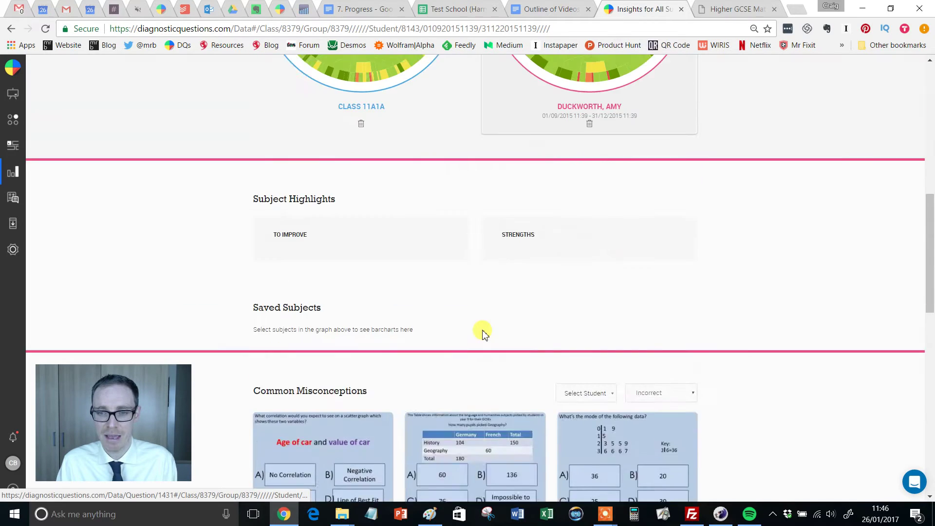
{"action": "scroll", "coordinate": [482, 331], "scroll_direction": "up", "scroll_amount": 10}
{"action": "scroll", "coordinate": [606, 336], "scroll_direction": "down", "scroll_amount": 2}
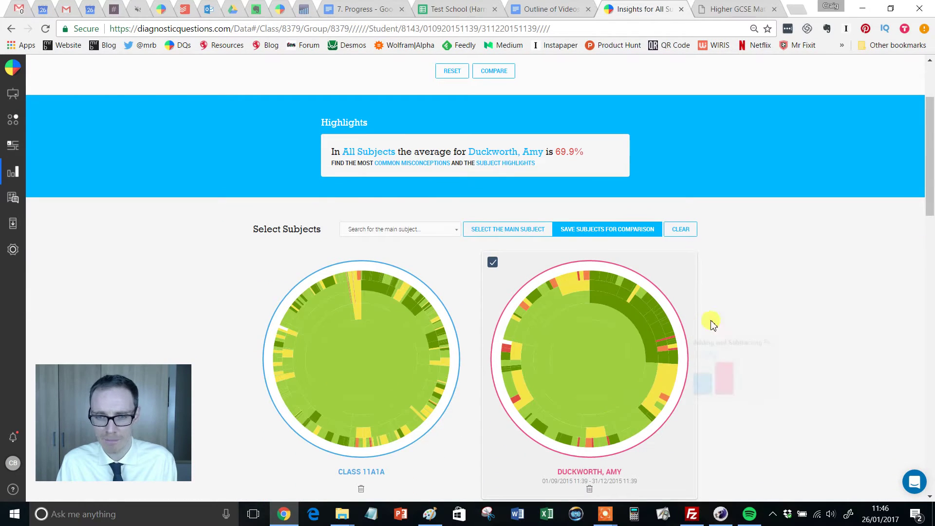
{"action": "scroll", "coordinate": [757, 295], "scroll_direction": "down", "scroll_amount": 1}
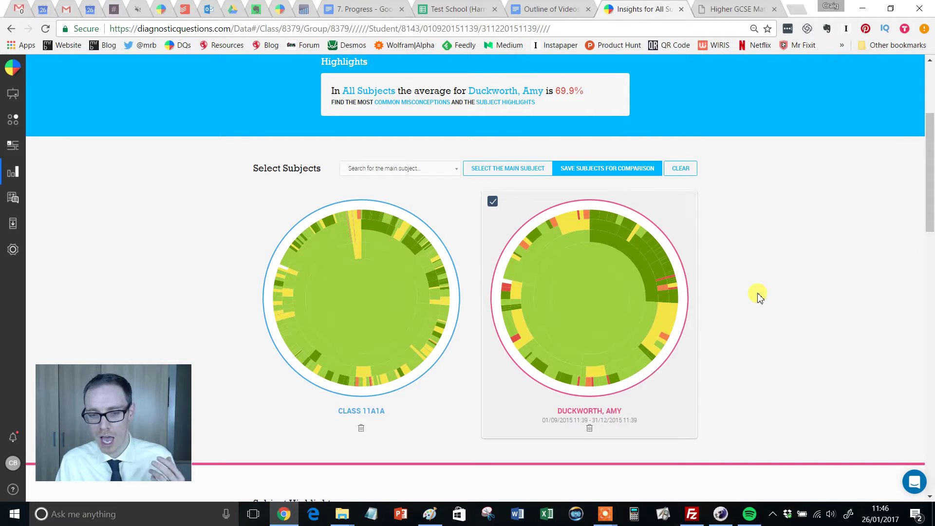
- Compare the student from 01/01/2016 11:39 to 01/06/2016 11:39 and generate the chart
{"action": "scroll", "coordinate": [758, 292], "scroll_direction": "up", "scroll_amount": 3}
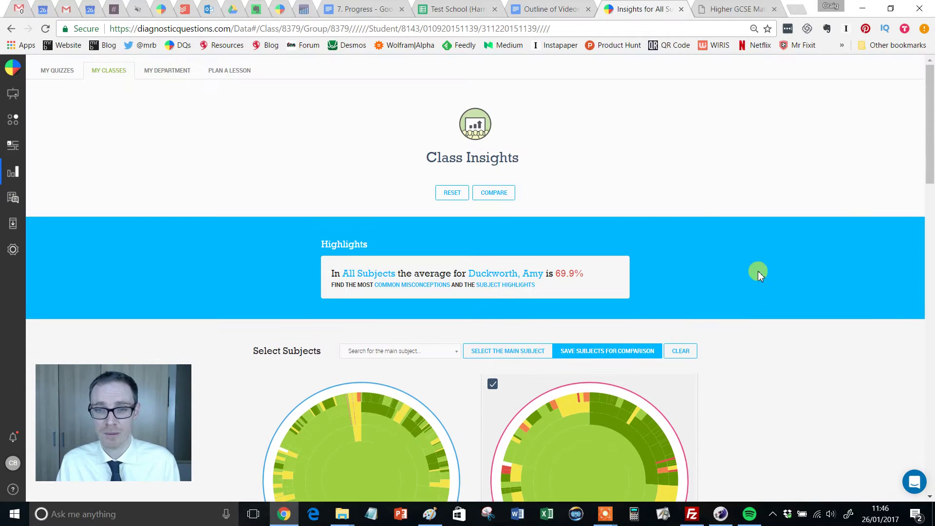
{"action": "left_click", "coordinate": [494, 193]}
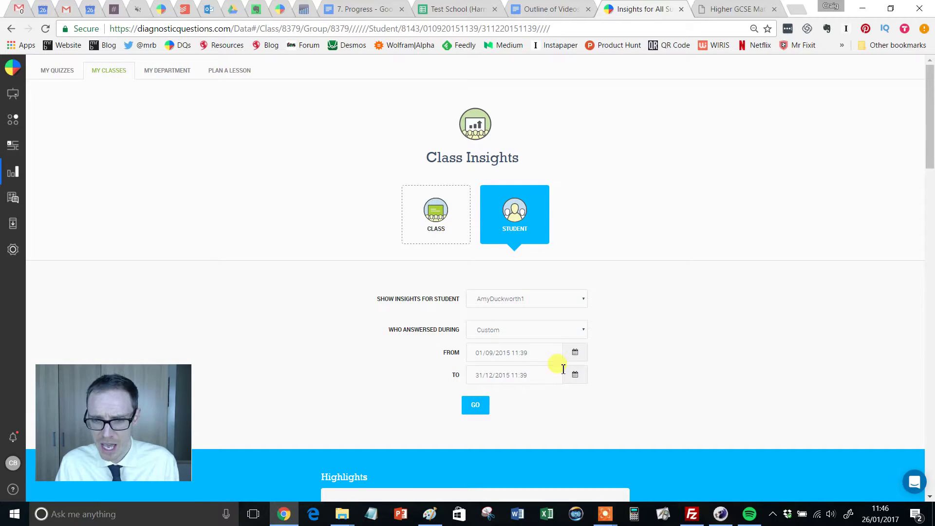
{"action": "left_click", "coordinate": [503, 353]}
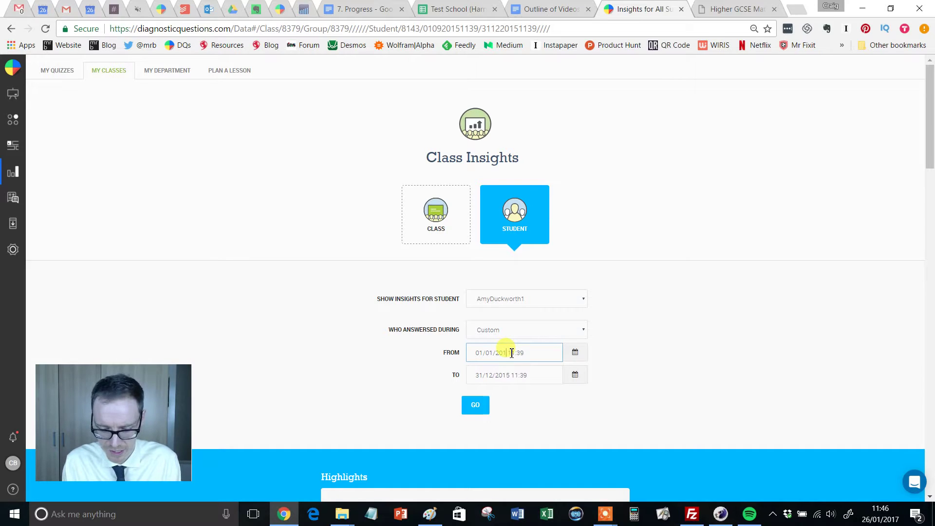
{"action": "left_click", "coordinate": [486, 376]}
{"action": "key", "text": "BackSpace"}
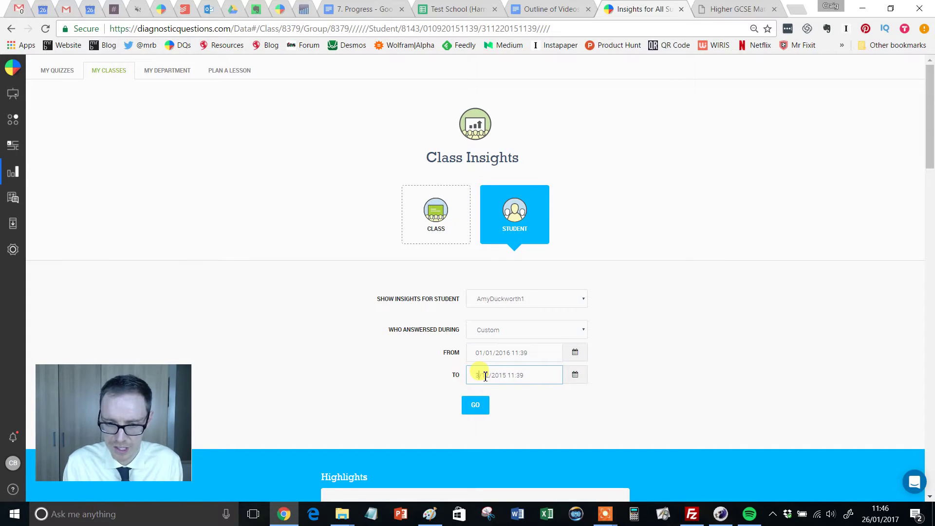
{"action": "key", "text": "BackSpace"}
{"action": "type", "text": "01/"}
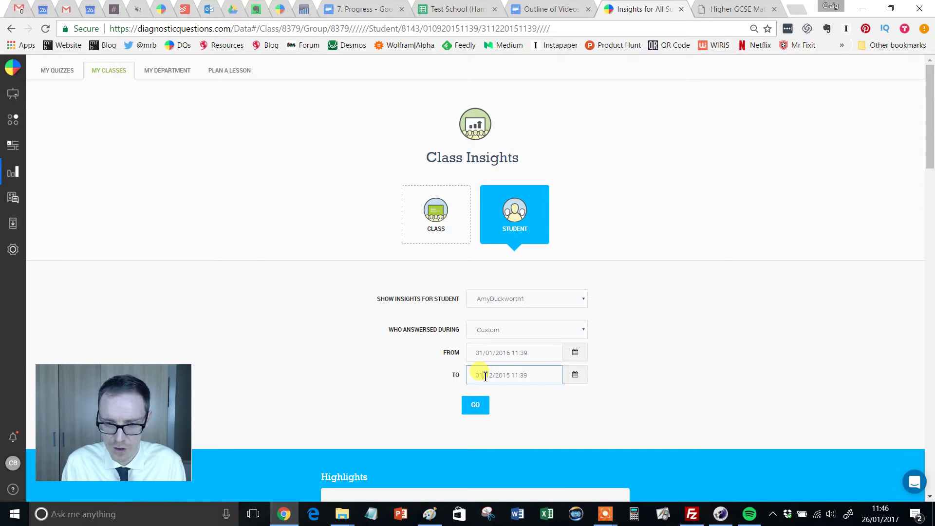
{"action": "type", "text": "06"}
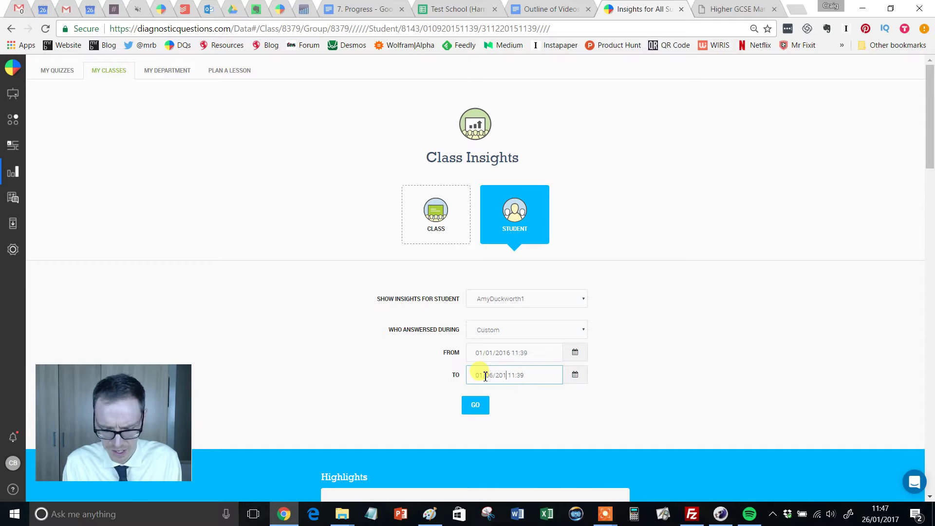
{"action": "left_click", "coordinate": [475, 412]}
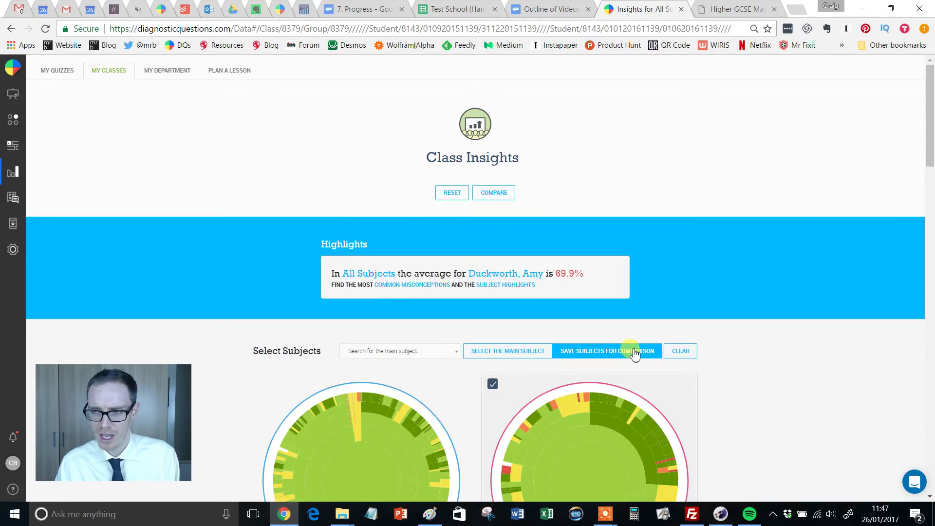
- Scroll to the new January–June 2016 chart and read its segment scores
{"action": "scroll", "coordinate": [633, 351], "scroll_direction": "down", "scroll_amount": 1}
{"action": "scroll", "coordinate": [779, 328], "scroll_direction": "down", "scroll_amount": 8}
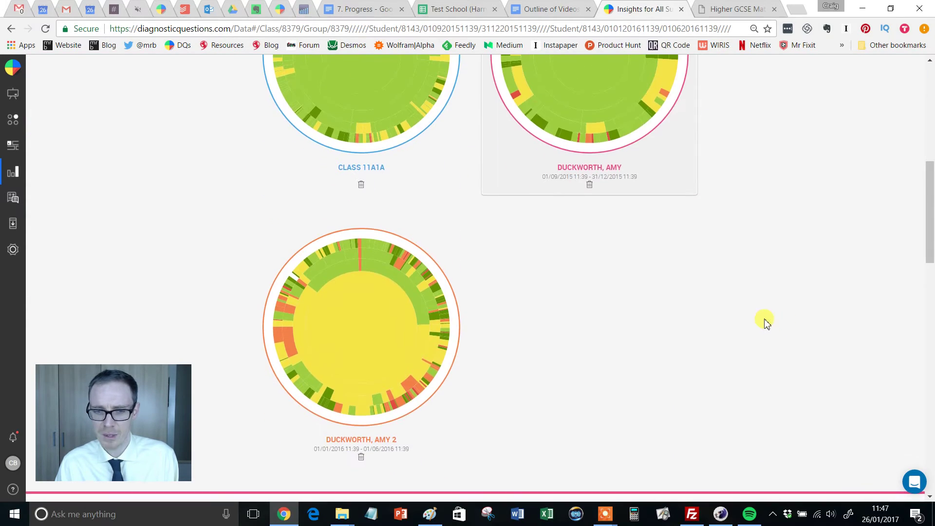
{"action": "scroll", "coordinate": [755, 258], "scroll_direction": "up", "scroll_amount": 1}
{"action": "scroll", "coordinate": [535, 366], "scroll_direction": "down", "scroll_amount": 1}
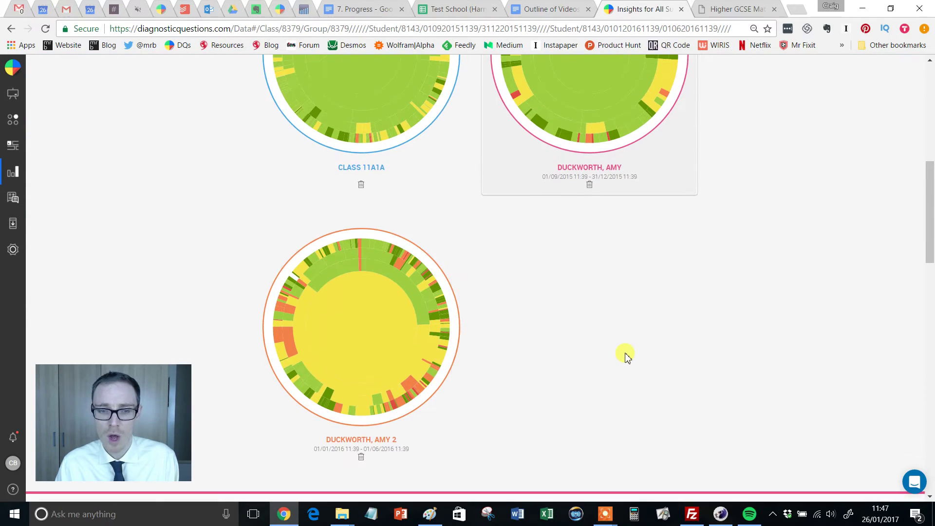
{"action": "scroll", "coordinate": [626, 357], "scroll_direction": "up", "scroll_amount": 3}
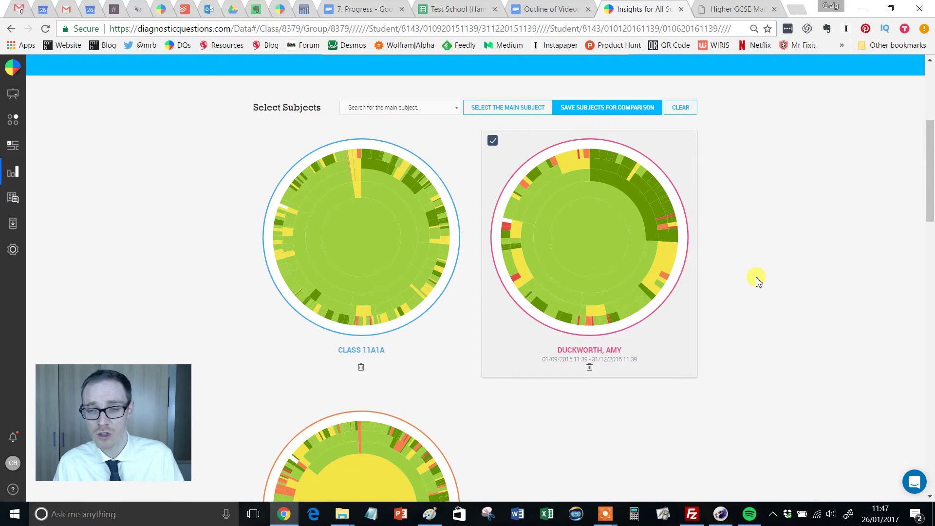
{"action": "scroll", "coordinate": [757, 280], "scroll_direction": "down", "scroll_amount": 3}
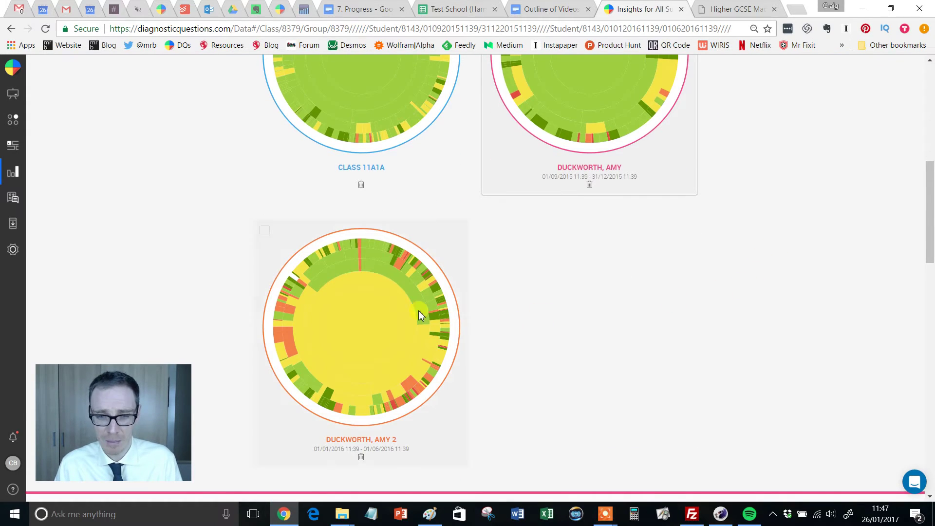
{"action": "mouse_move", "coordinate": [369, 322]}
{"action": "scroll", "coordinate": [773, 300], "scroll_direction": "up", "scroll_amount": 3}
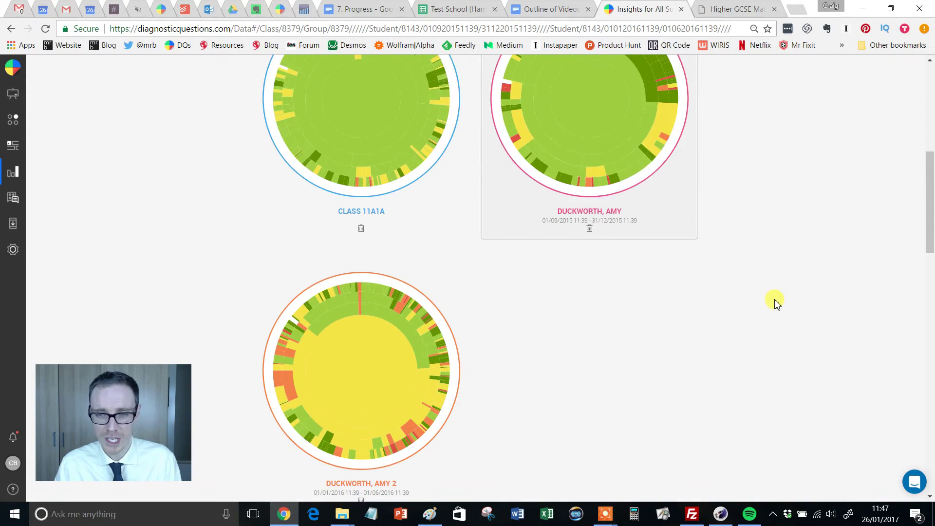
{"action": "scroll", "coordinate": [775, 302], "scroll_direction": "down", "scroll_amount": 3}
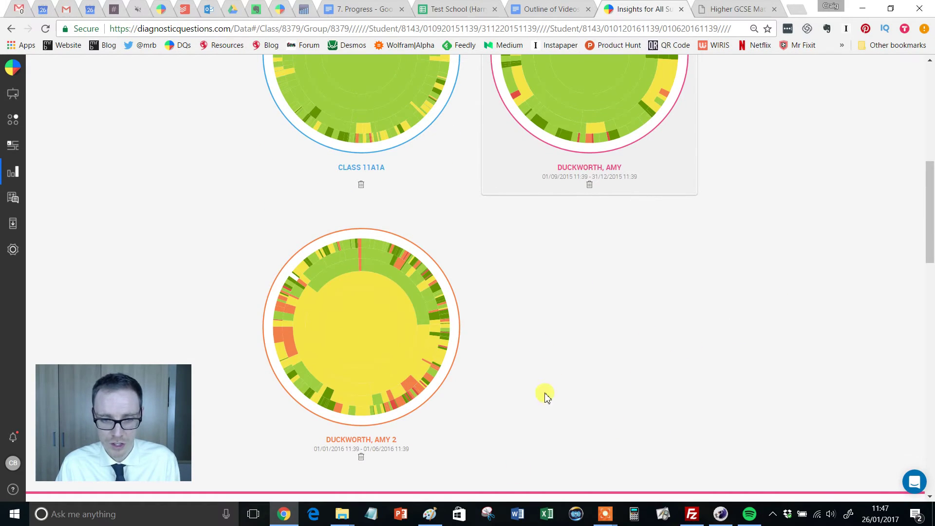
- Focus the insights on the 01/01/2016–01/06/2016 chart and review its highlights and misconceptions
{"action": "mouse_move", "coordinate": [291, 349]}
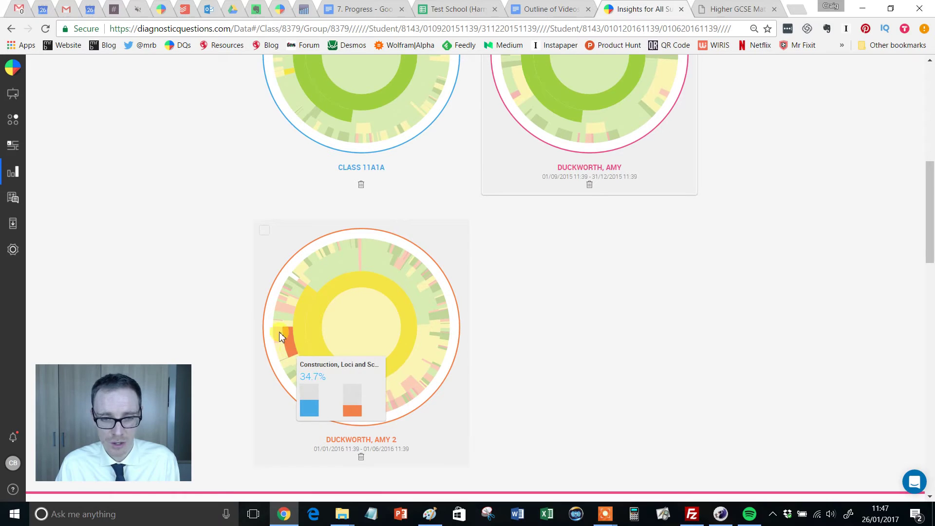
{"action": "left_click", "coordinate": [264, 230]}
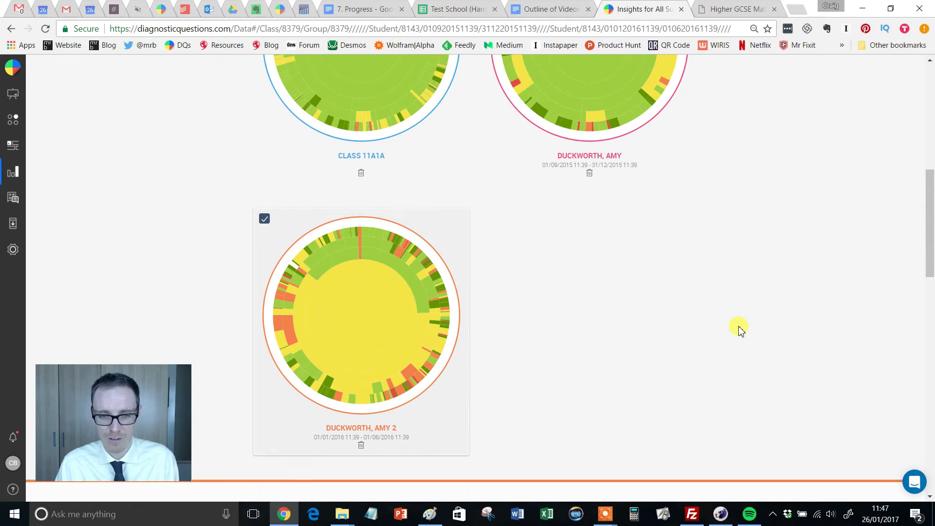
{"action": "scroll", "coordinate": [739, 331], "scroll_direction": "down", "scroll_amount": 8}
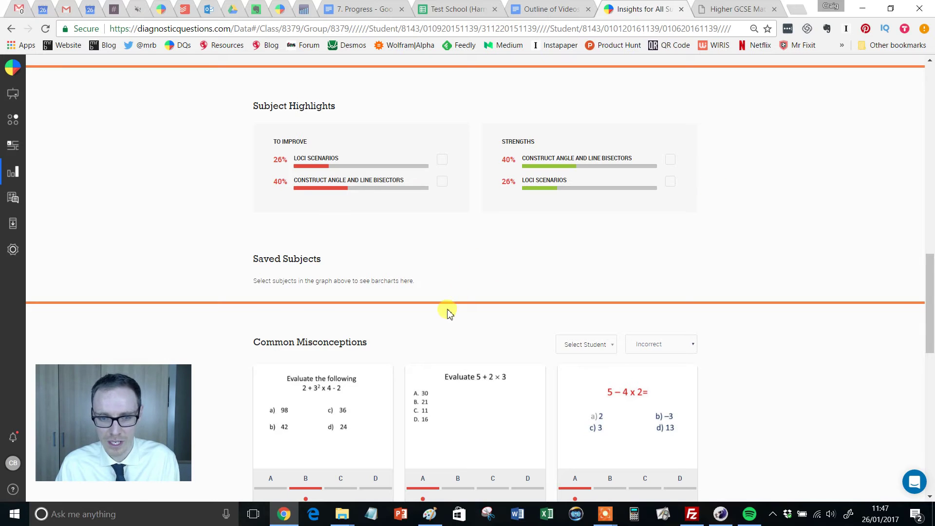
{"action": "scroll", "coordinate": [441, 312], "scroll_direction": "down", "scroll_amount": 5}
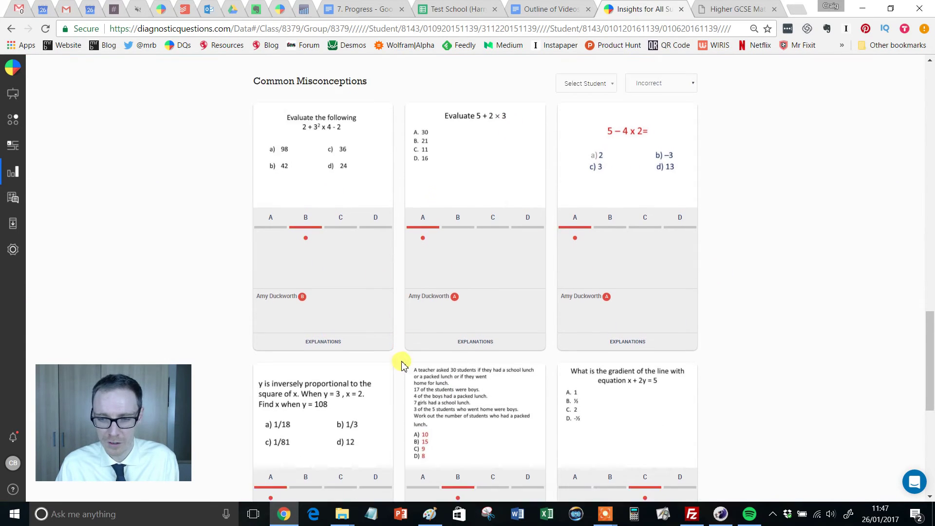
{"action": "scroll", "coordinate": [402, 365], "scroll_direction": "down", "scroll_amount": 5}
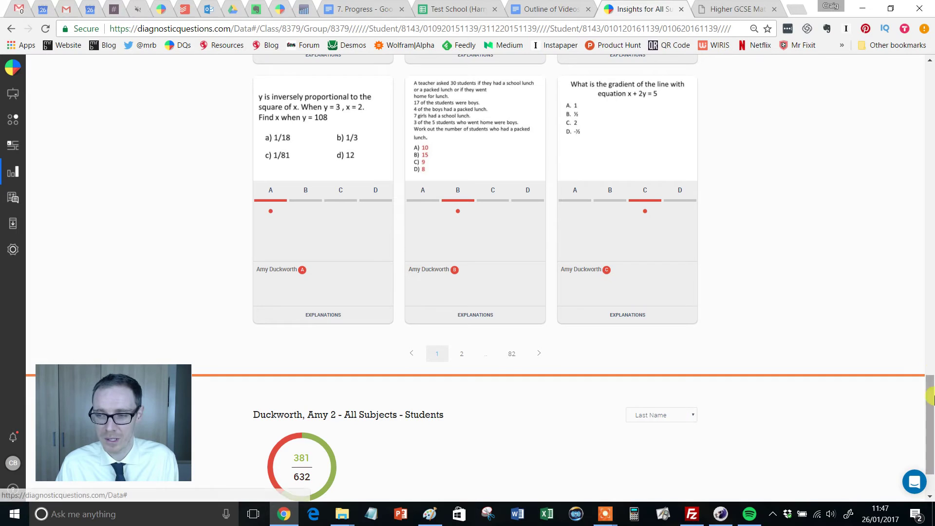
{"action": "left_click_drag", "start_coordinate": [931, 419], "coordinate": [930, 166]}
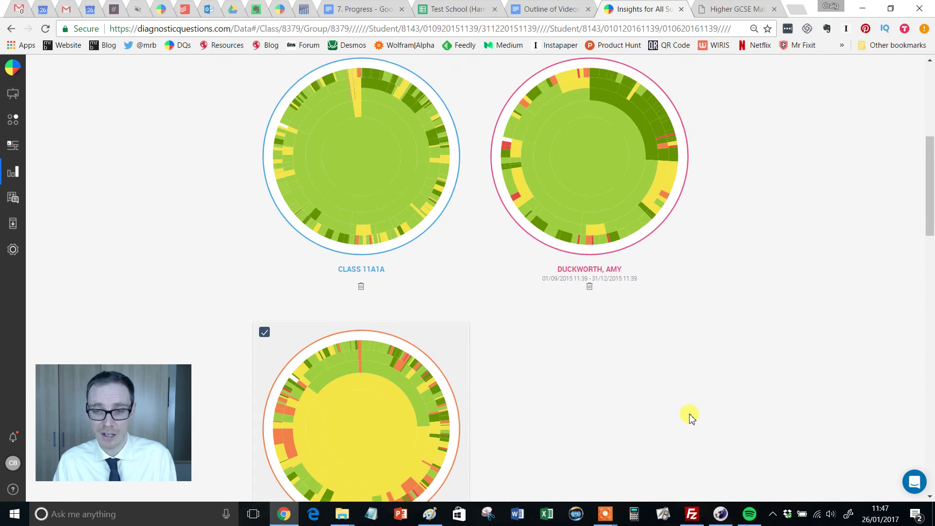
{"action": "scroll", "coordinate": [690, 418], "scroll_direction": "down", "scroll_amount": 1}
{"action": "scroll", "coordinate": [689, 416], "scroll_direction": "up", "scroll_amount": 1}
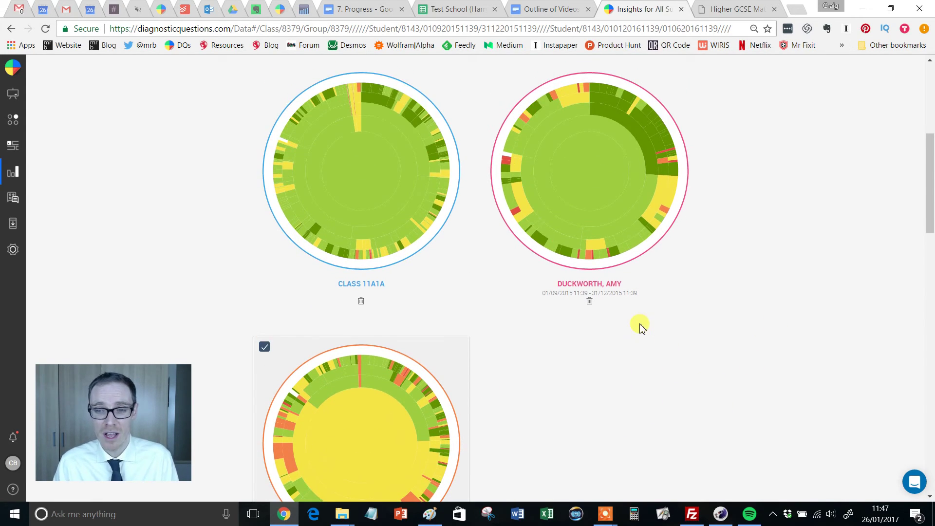